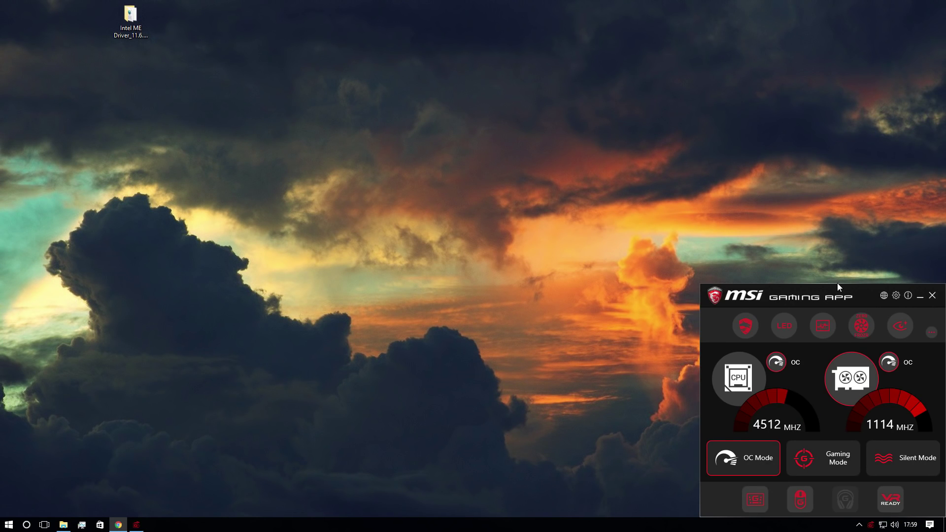
Open the LED settings and look through the options for MB Gaming LED and the NVIDIA GeForce GTX 970
drag(838, 286, 571, 148)
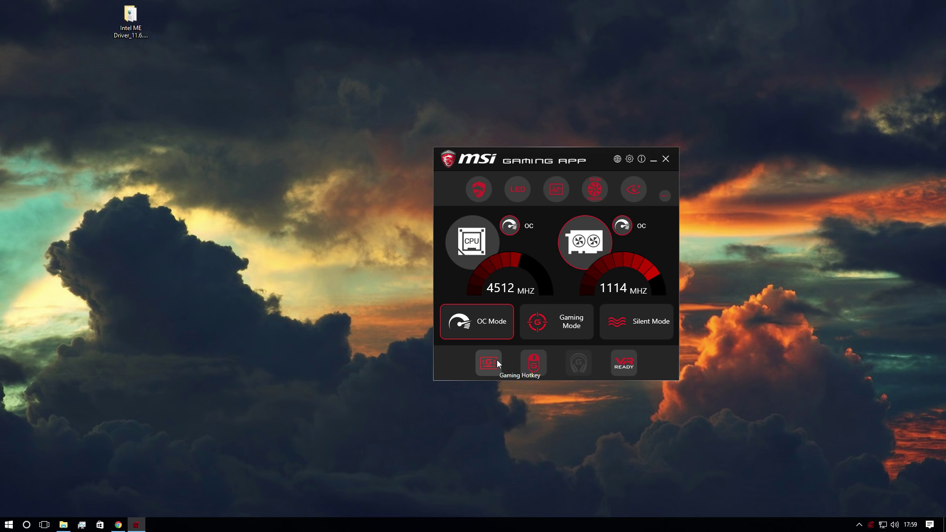
click(518, 189)
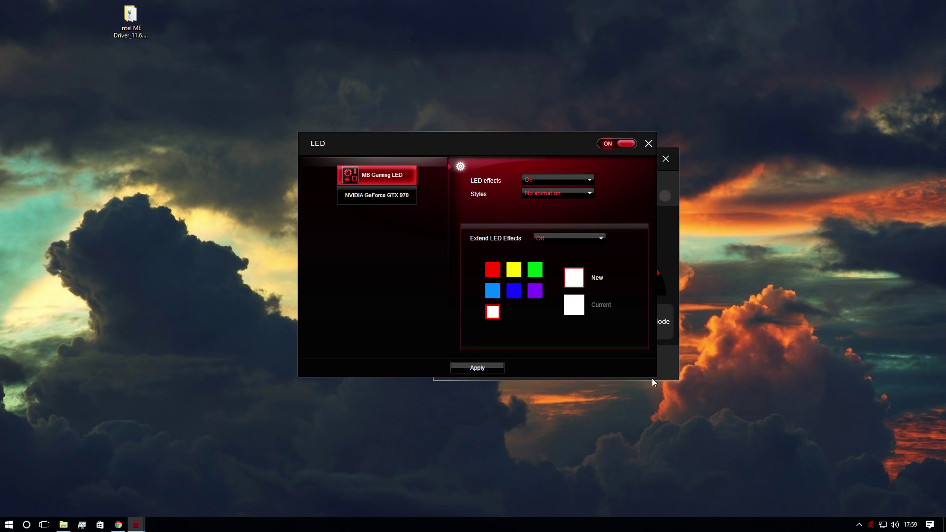
click(378, 197)
click(385, 177)
click(410, 196)
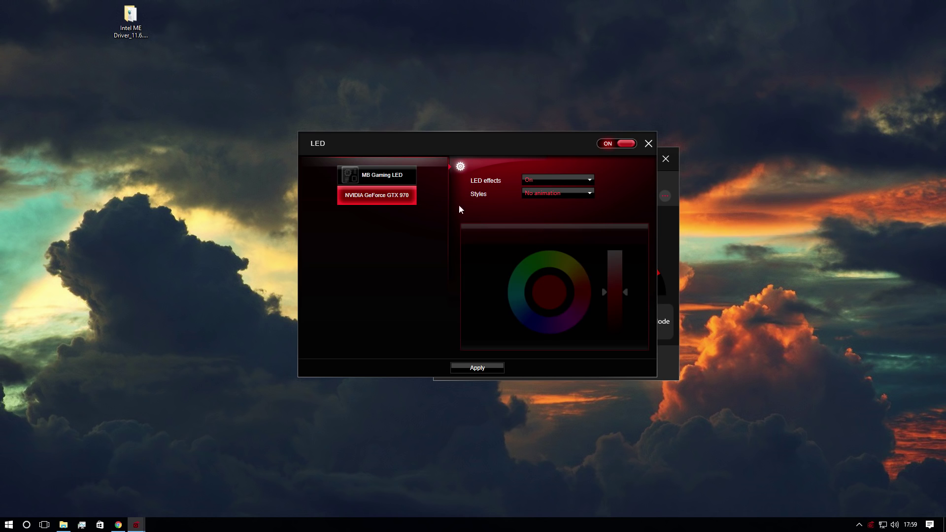
Set the MB Gaming LED style to Random and check the choices for Extend LED Effects
click(398, 176)
click(581, 193)
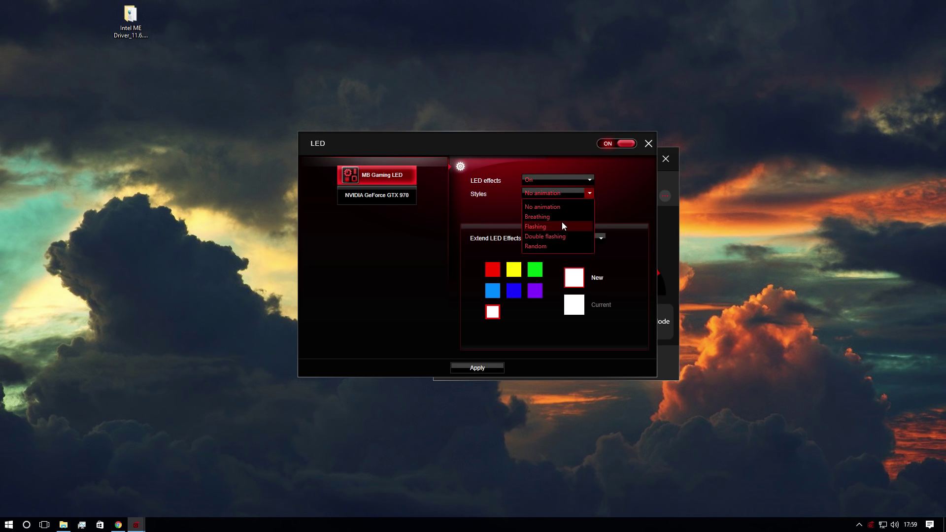
click(557, 245)
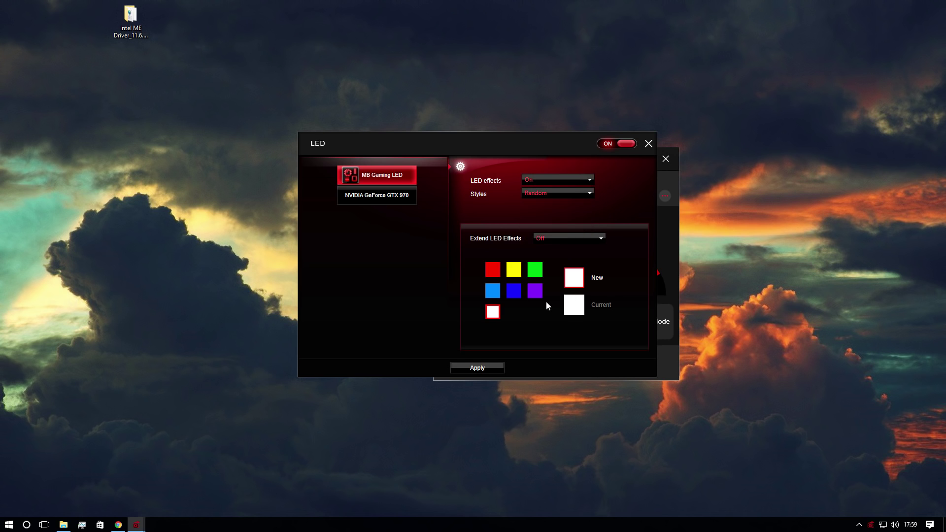
click(570, 234)
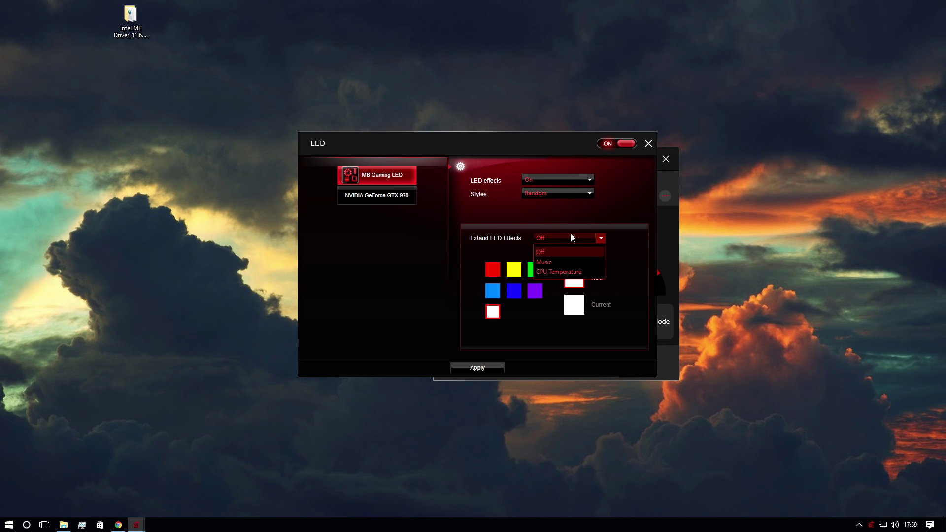
click(571, 235)
click(569, 240)
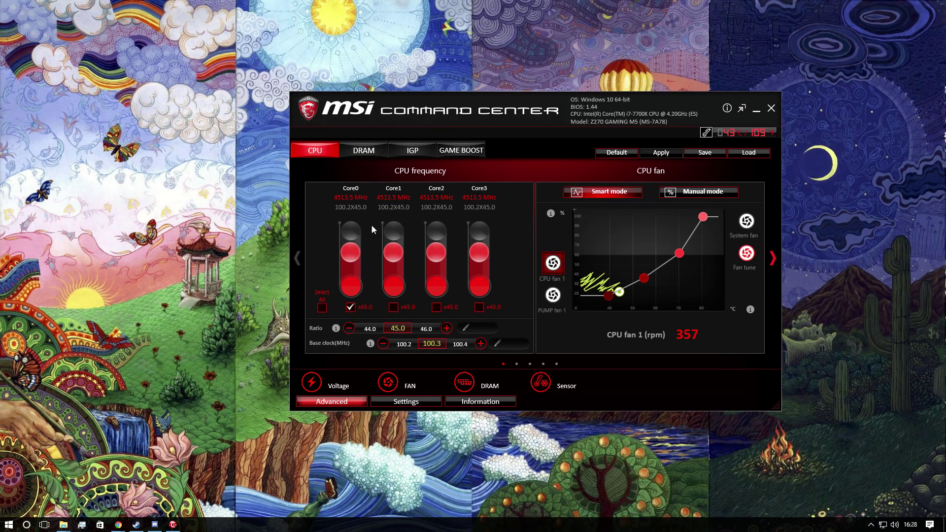
In MSI Command Center, open the voltage settings and arrange that window beside the main window
click(314, 385)
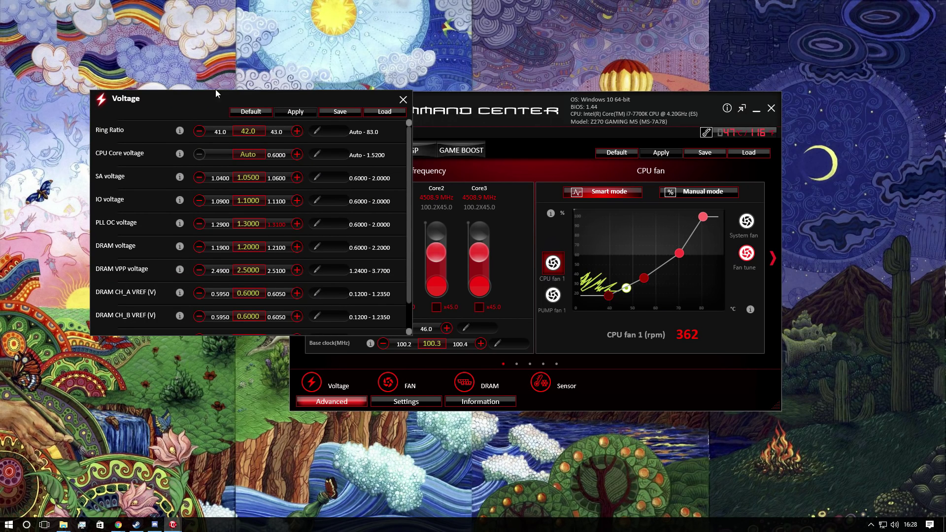
drag(214, 89, 183, 92)
drag(486, 95, 580, 94)
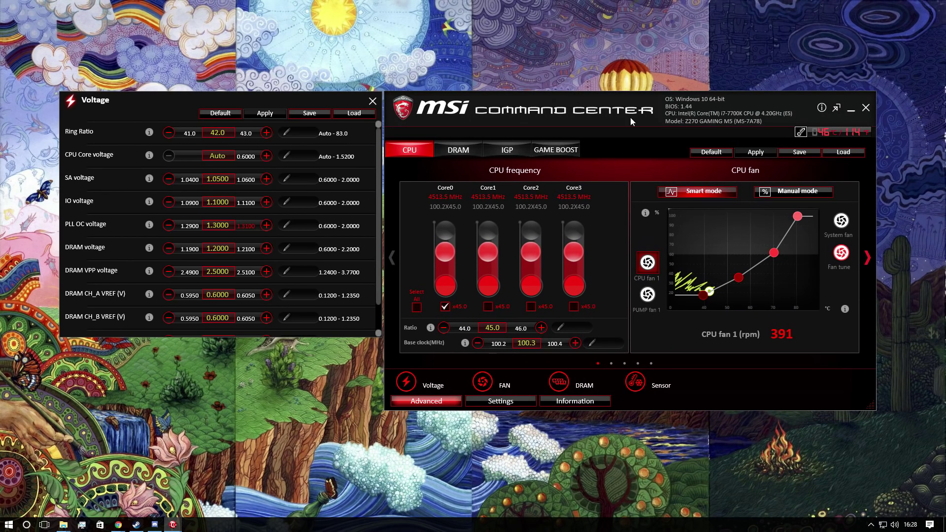
drag(275, 104, 276, 104)
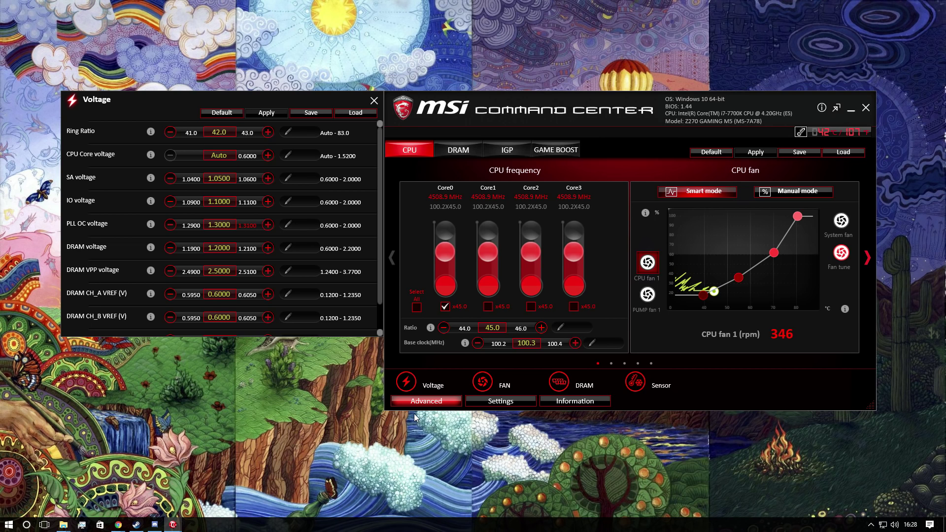
Open the system fan settings and view the SYS fan 3 configuration
click(482, 382)
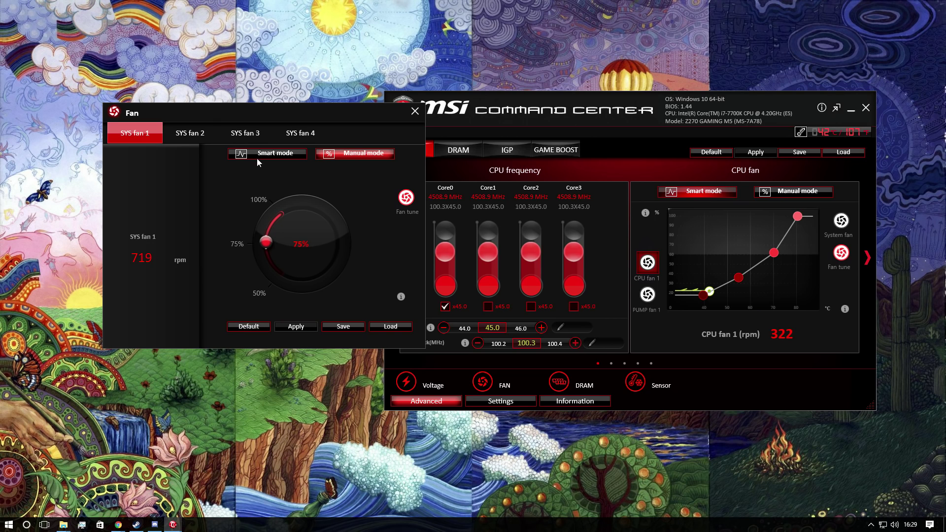
click(249, 131)
drag(745, 254, 743, 252)
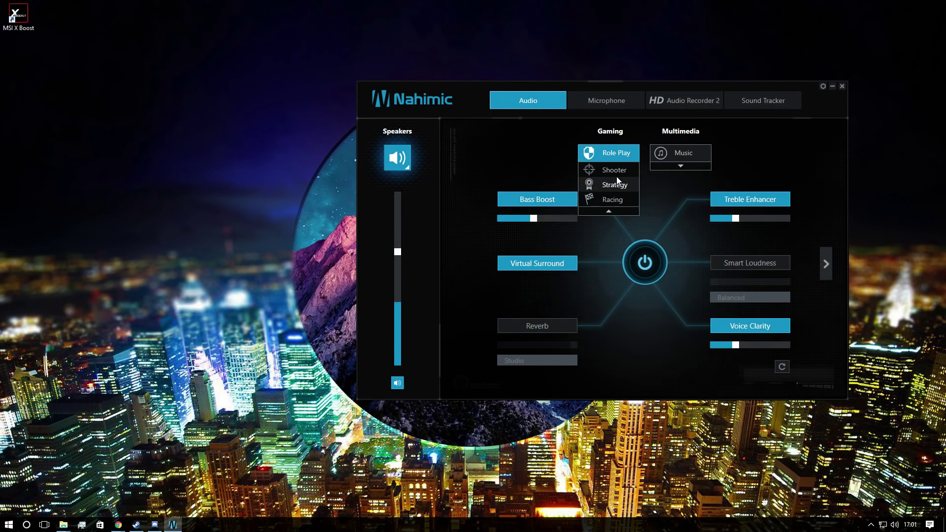
In Nahimic, switch the gaming audio profile to Shooter and toggle the audio effects off and back on
click(616, 172)
click(613, 167)
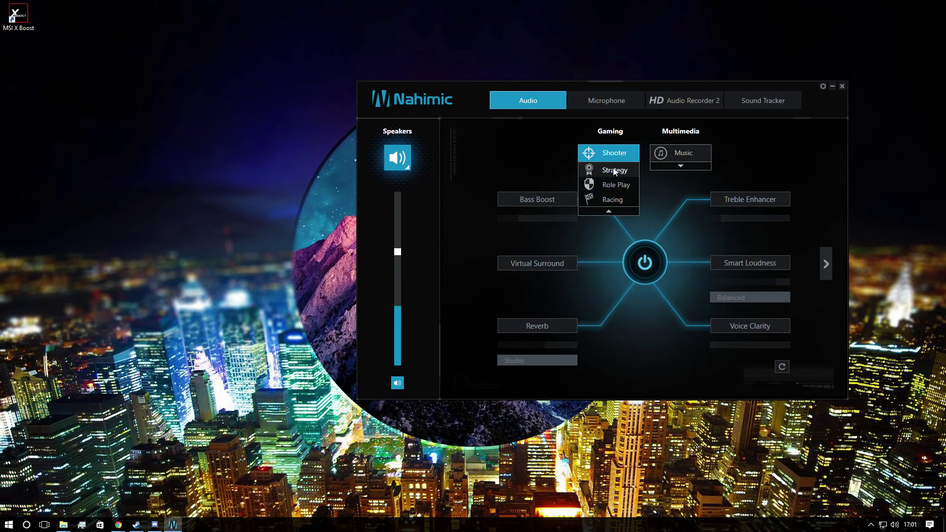
click(649, 265)
click(649, 264)
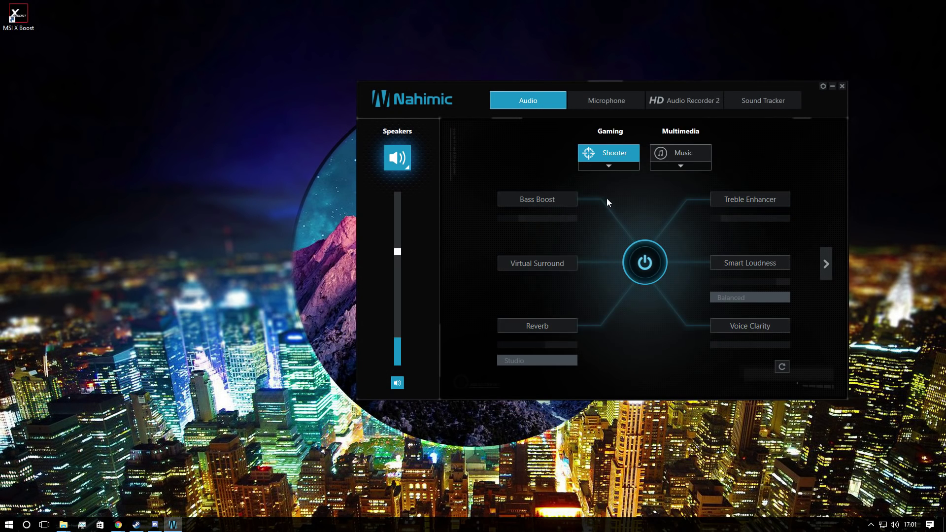
Try the Racing and Strategy gaming audio profiles and return to Shooter
click(610, 167)
click(611, 196)
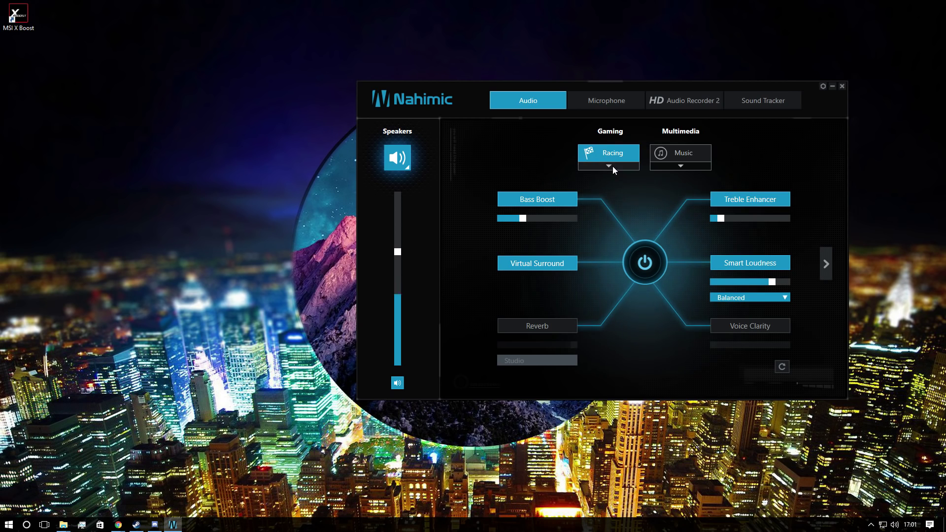
click(613, 167)
click(614, 185)
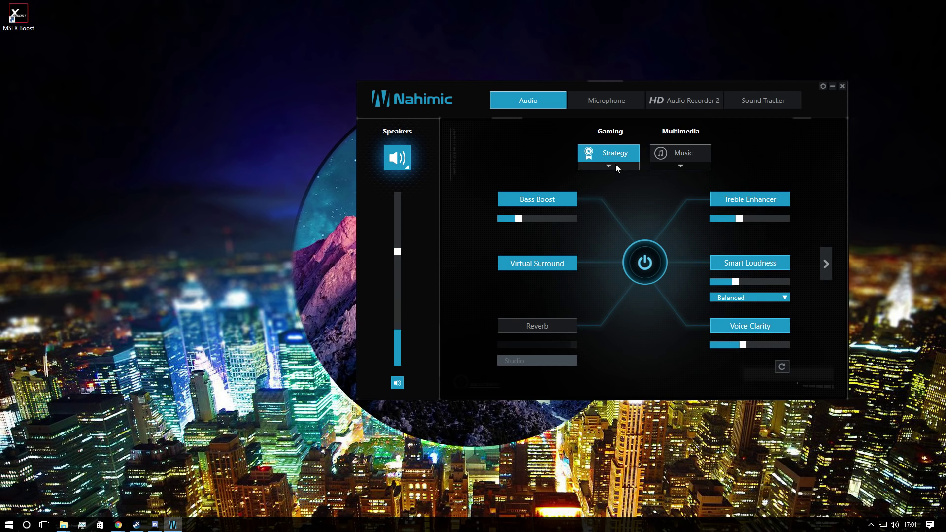
click(616, 165)
click(616, 174)
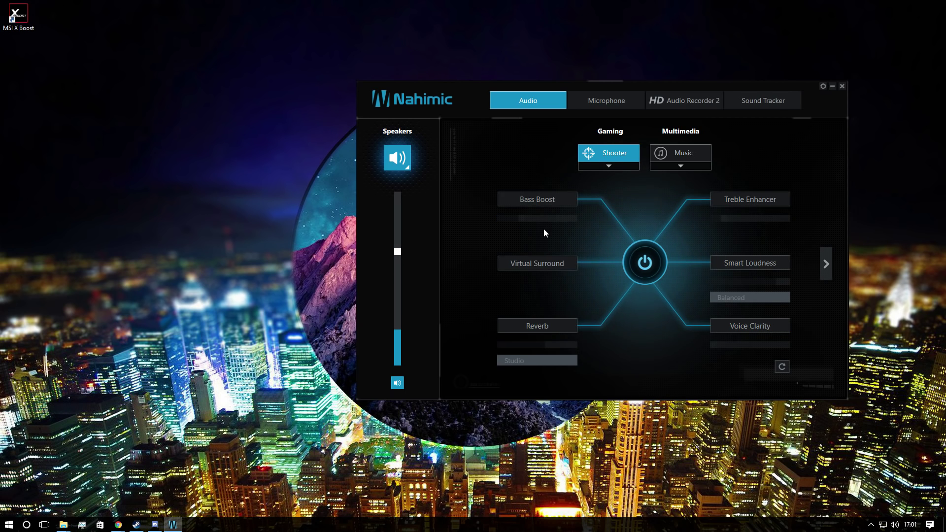
Enable Bass Boost, Virtual Surround, Reverb, Voice Clarity, Smart Loudness and Treble Enhancer for the Shooter profile
click(535, 199)
click(530, 264)
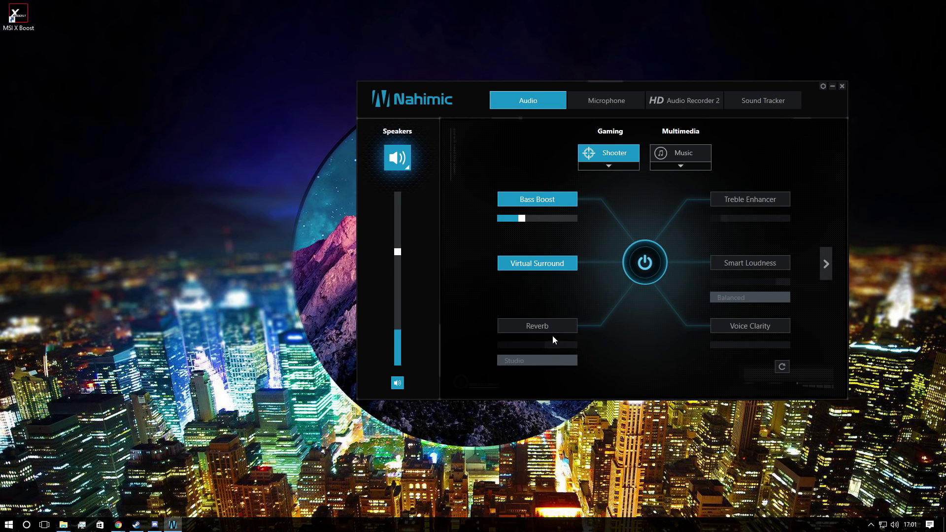
click(544, 326)
click(770, 328)
click(757, 261)
click(761, 200)
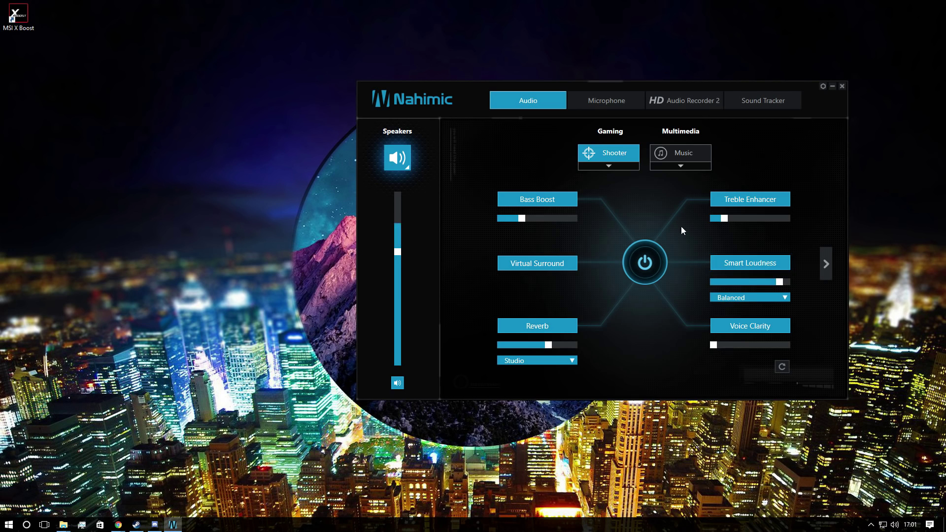
Activate the Music multimedia profile and enable its Smart Loudness and Reverb effects
click(672, 155)
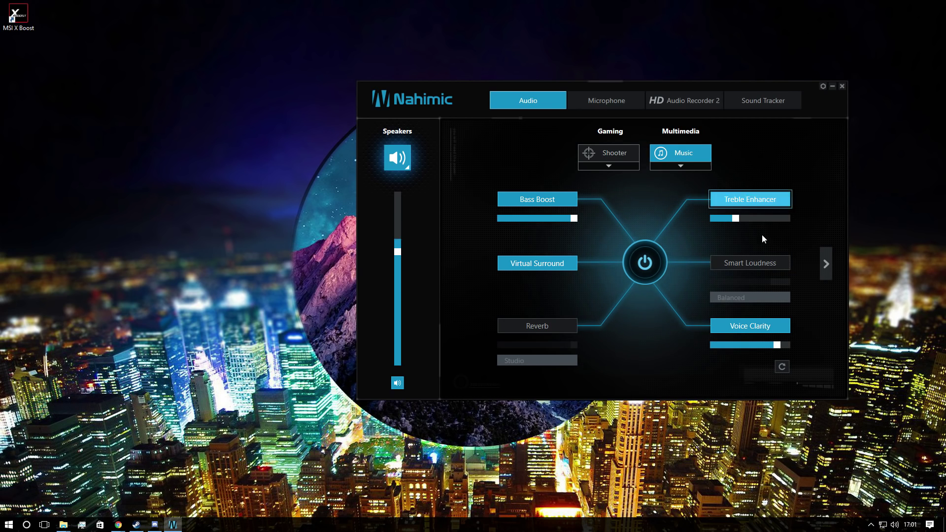
click(749, 261)
click(748, 262)
click(737, 264)
click(526, 326)
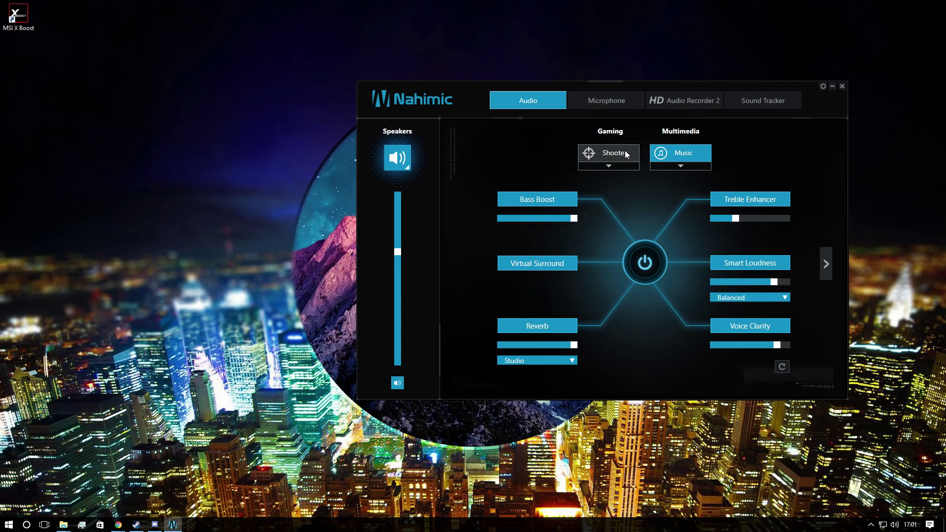
Switch the multimedia profile to Movie and enable all six of its audio effects
click(692, 167)
click(684, 171)
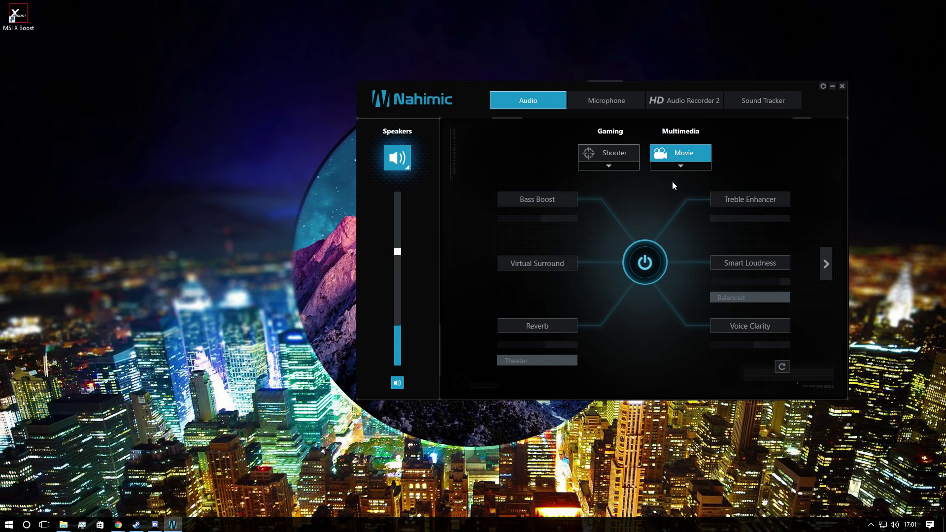
click(562, 200)
click(557, 263)
click(557, 325)
click(752, 325)
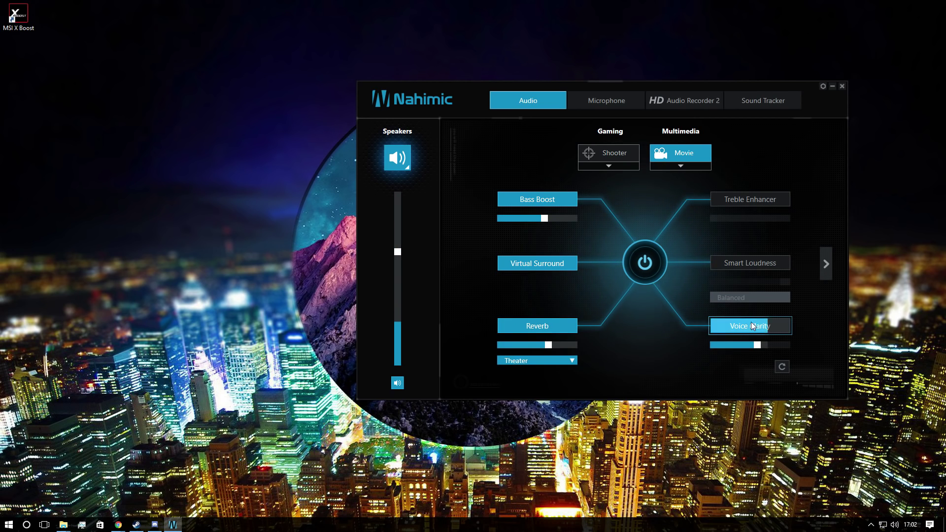
click(749, 260)
click(746, 200)
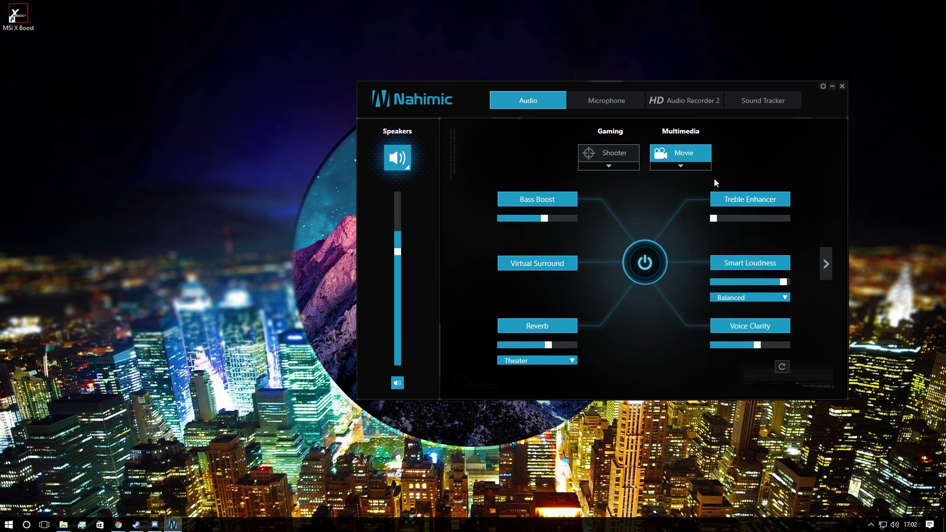
Enable Reverb in the Strategy gaming profile and switch back to the Shooter profile
click(682, 167)
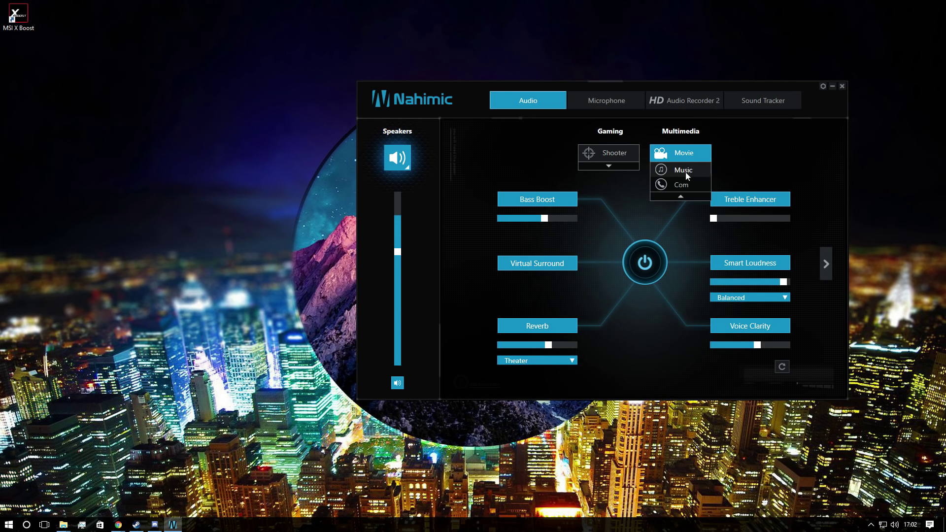
click(619, 166)
click(620, 167)
click(619, 167)
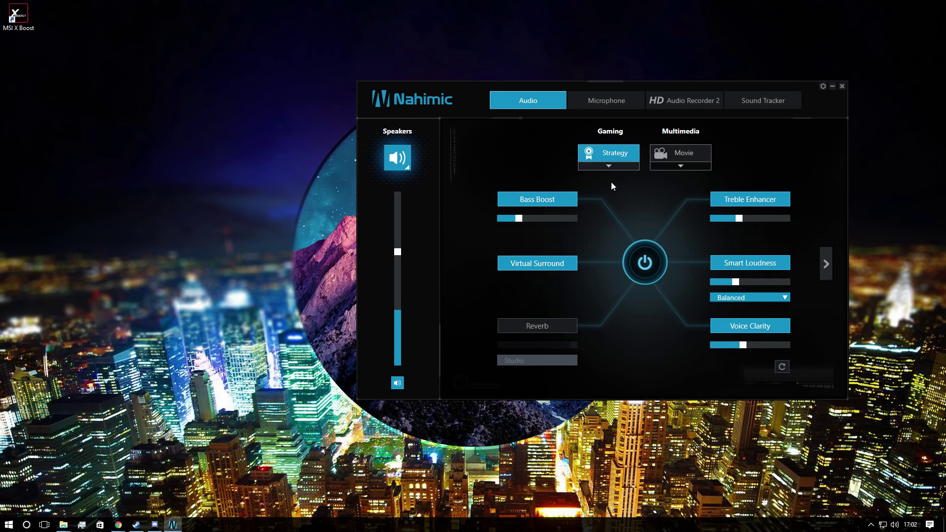
click(528, 327)
click(609, 166)
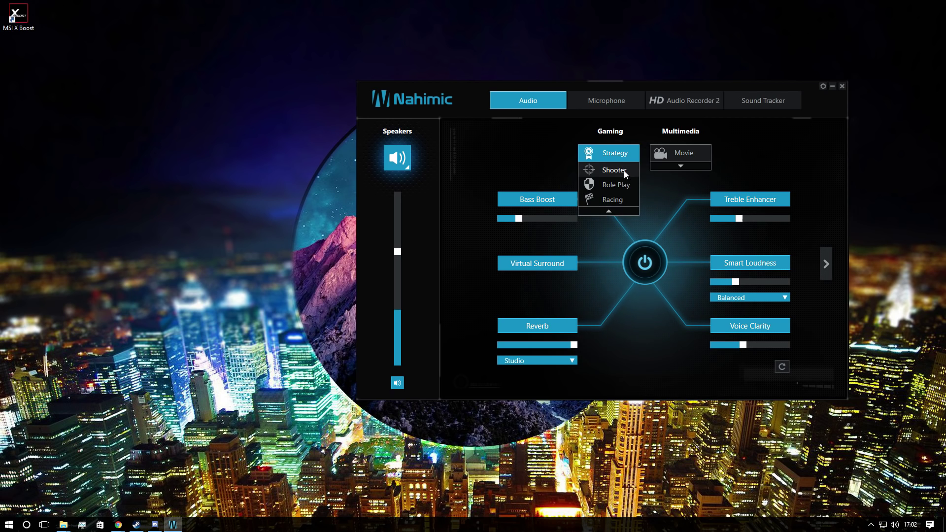
click(624, 170)
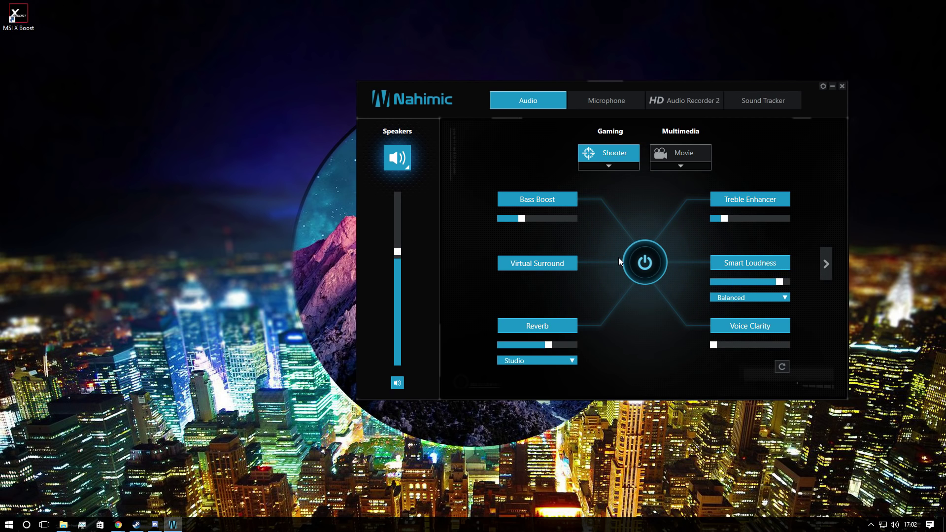
View the Microphone, HD Audio Recorder 2 and Sound Tracker pages and return to the Audio page
click(613, 100)
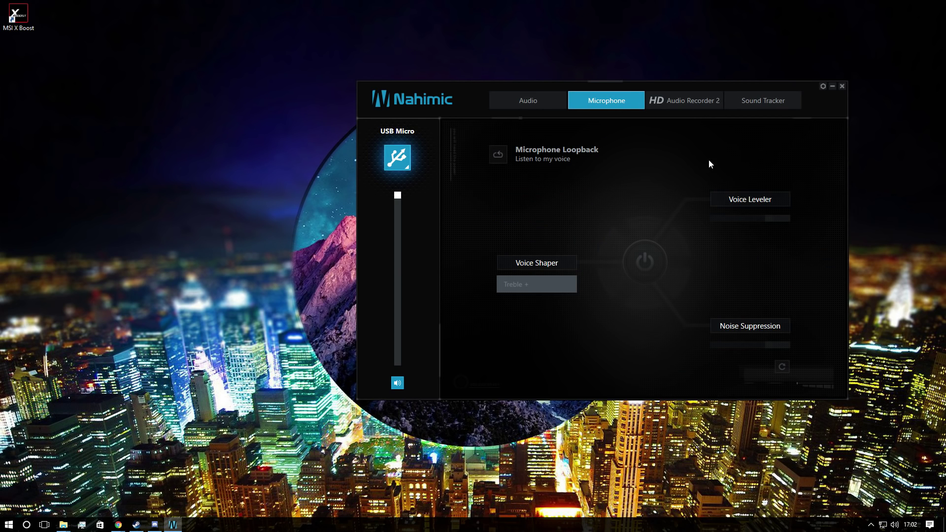
click(717, 107)
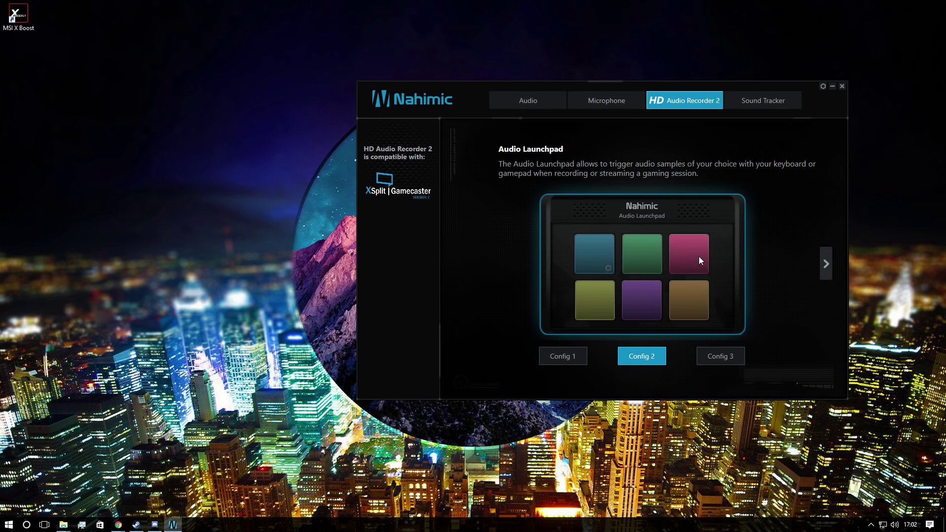
click(753, 100)
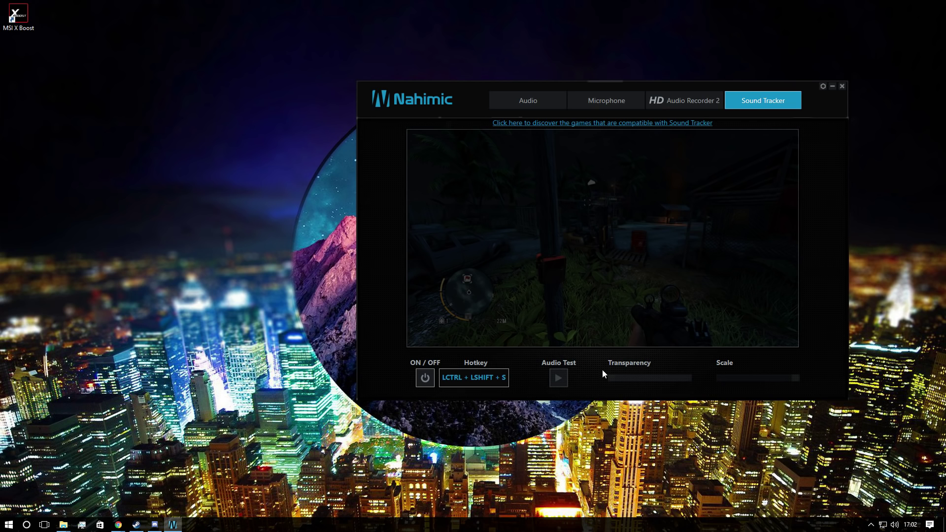
click(559, 101)
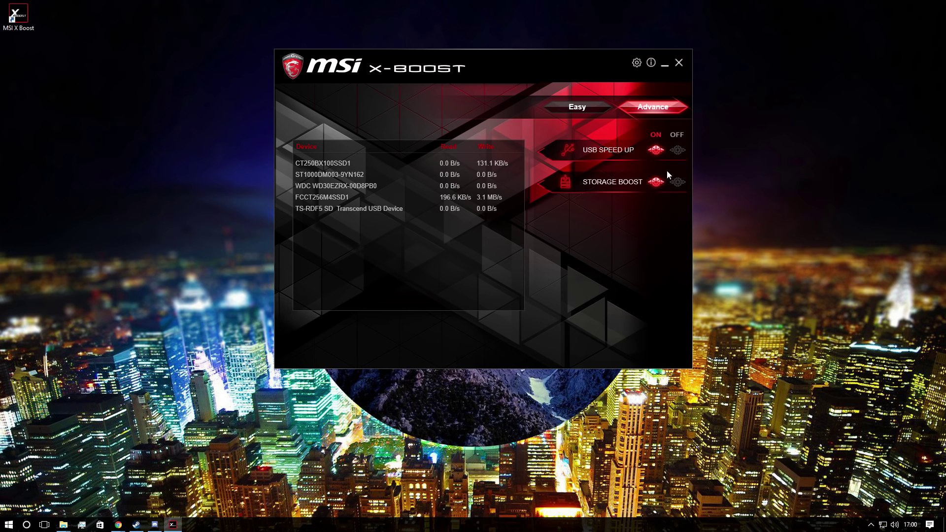
In MSI X-Boost, compare the Easy and Advance modes and return to Easy
click(564, 104)
click(641, 108)
click(566, 108)
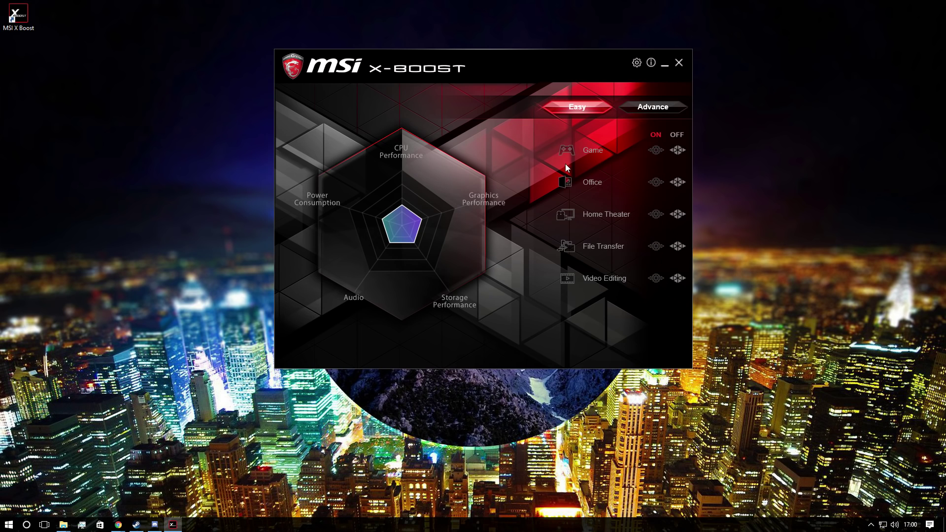
click(640, 107)
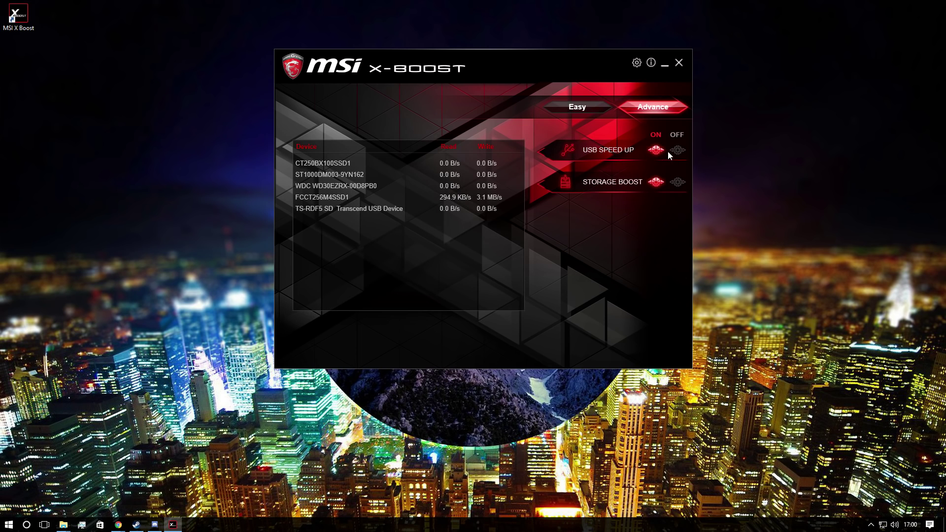
click(579, 106)
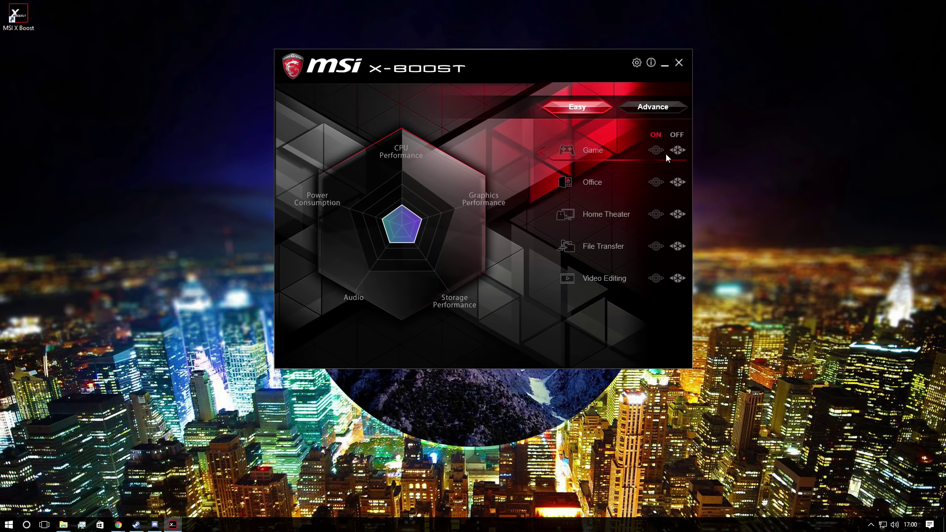
Try the Game and File Transfer boosts, turn File Transfer off again and leave Game on
click(656, 151)
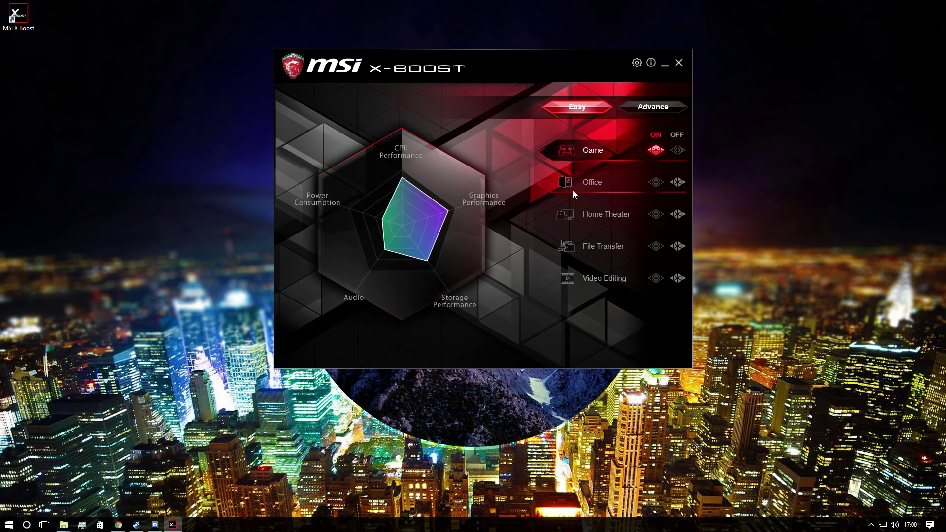
click(655, 248)
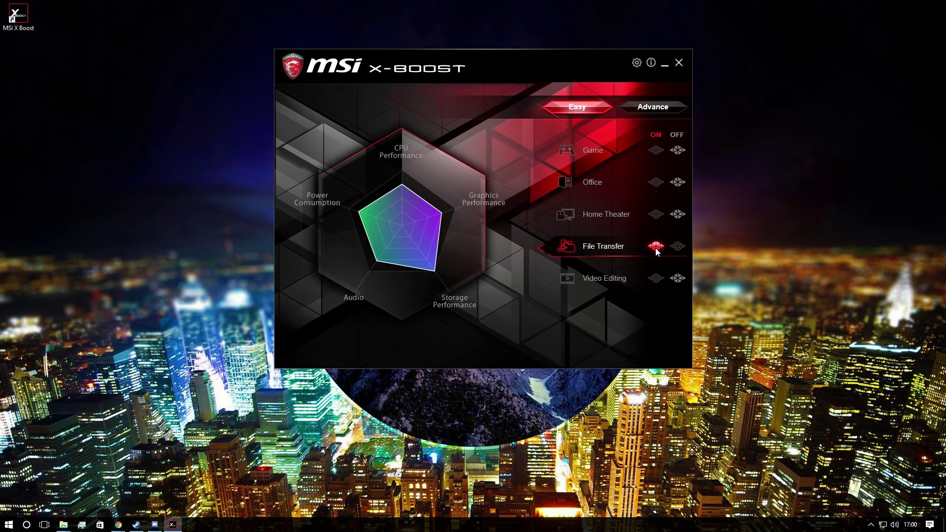
click(655, 247)
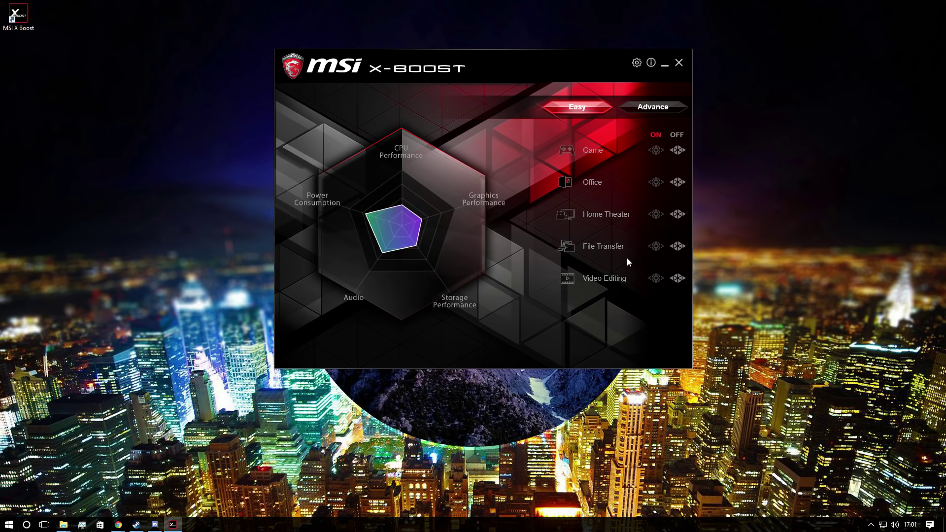
click(656, 150)
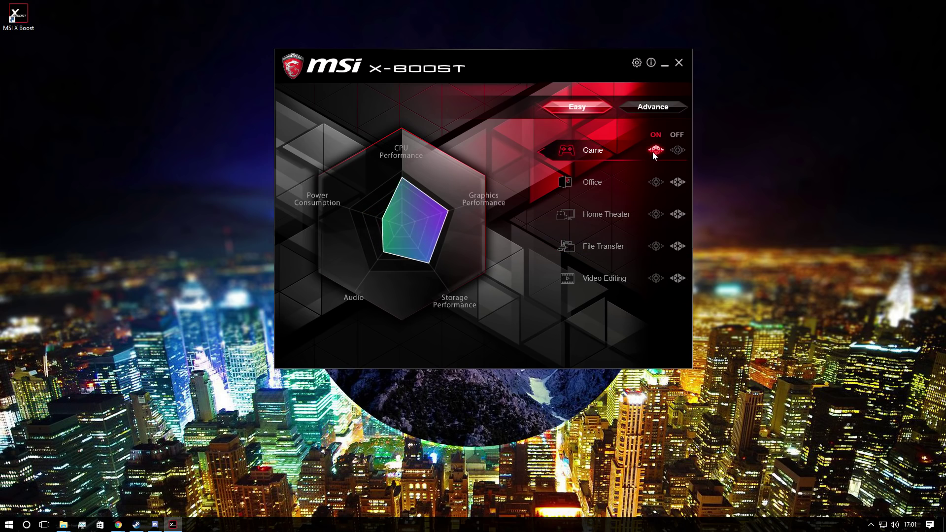